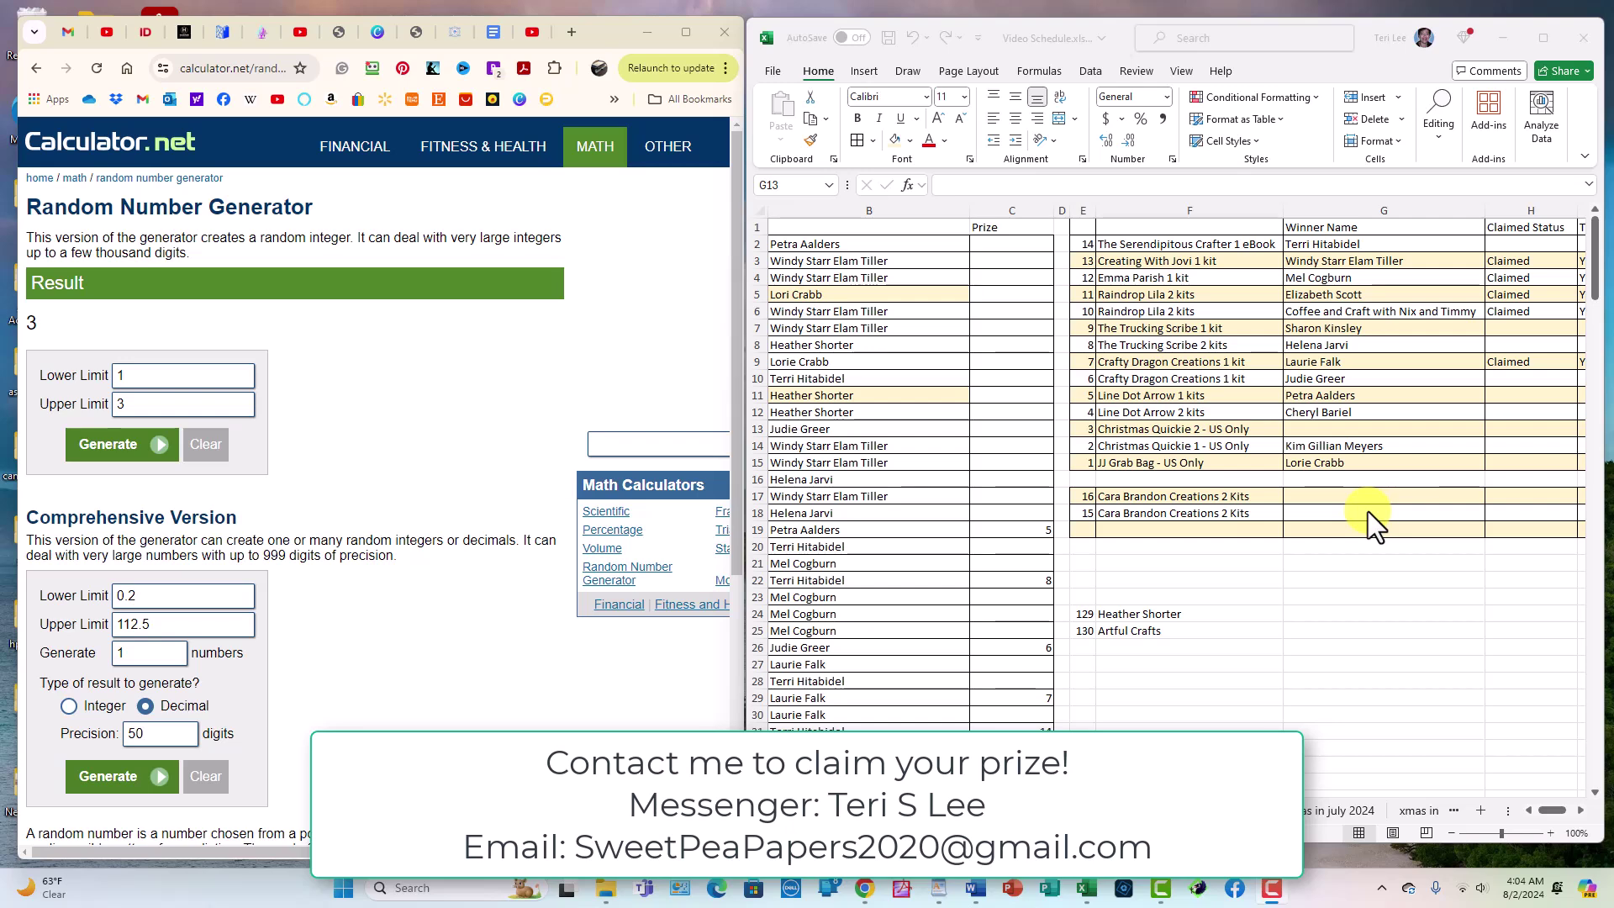
pyautogui.scroll(-5, 819, 511)
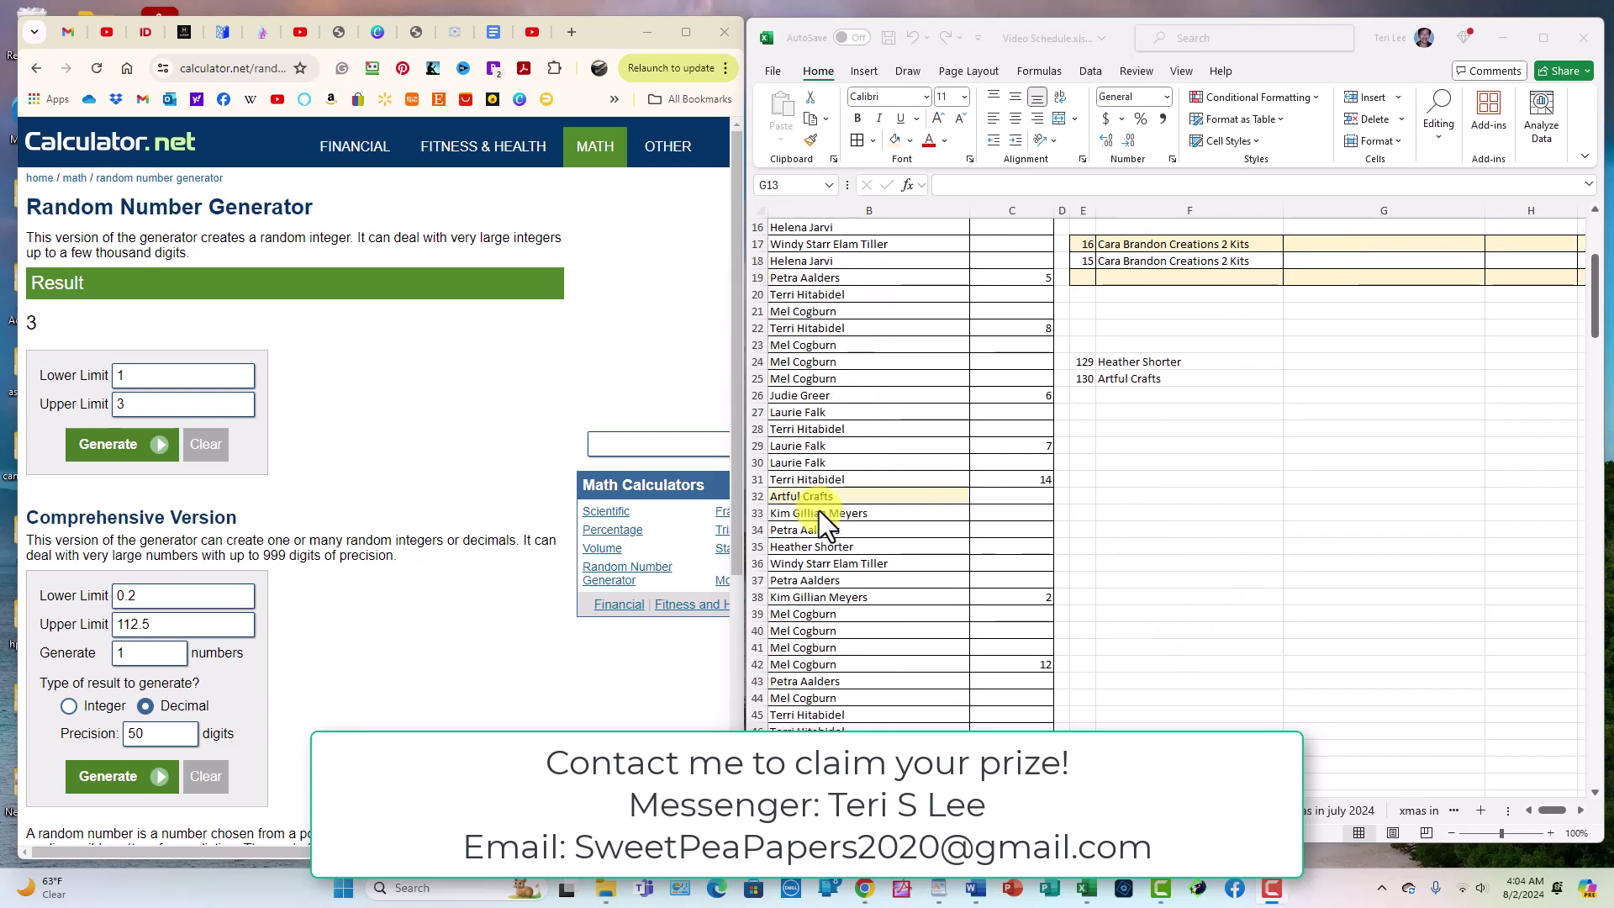
pyautogui.scroll(-4, 819, 511)
pyautogui.scroll(-6, 818, 511)
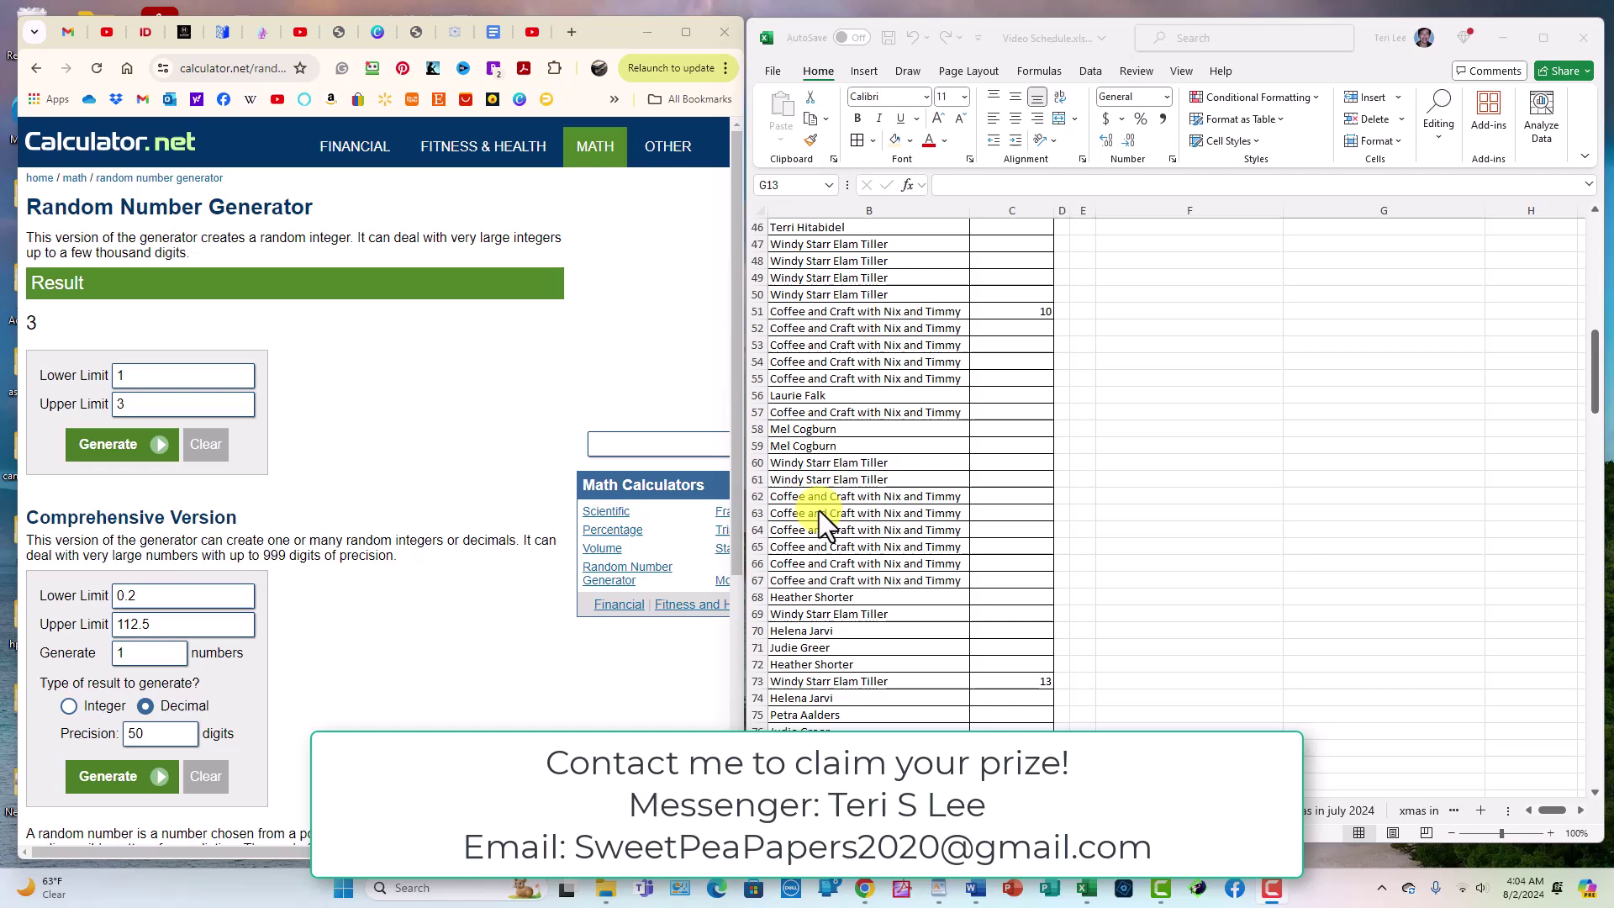
pyautogui.scroll(-5, 819, 511)
pyautogui.scroll(-5, 819, 511)
pyautogui.scroll(-2, 819, 511)
pyautogui.scroll(5, 819, 511)
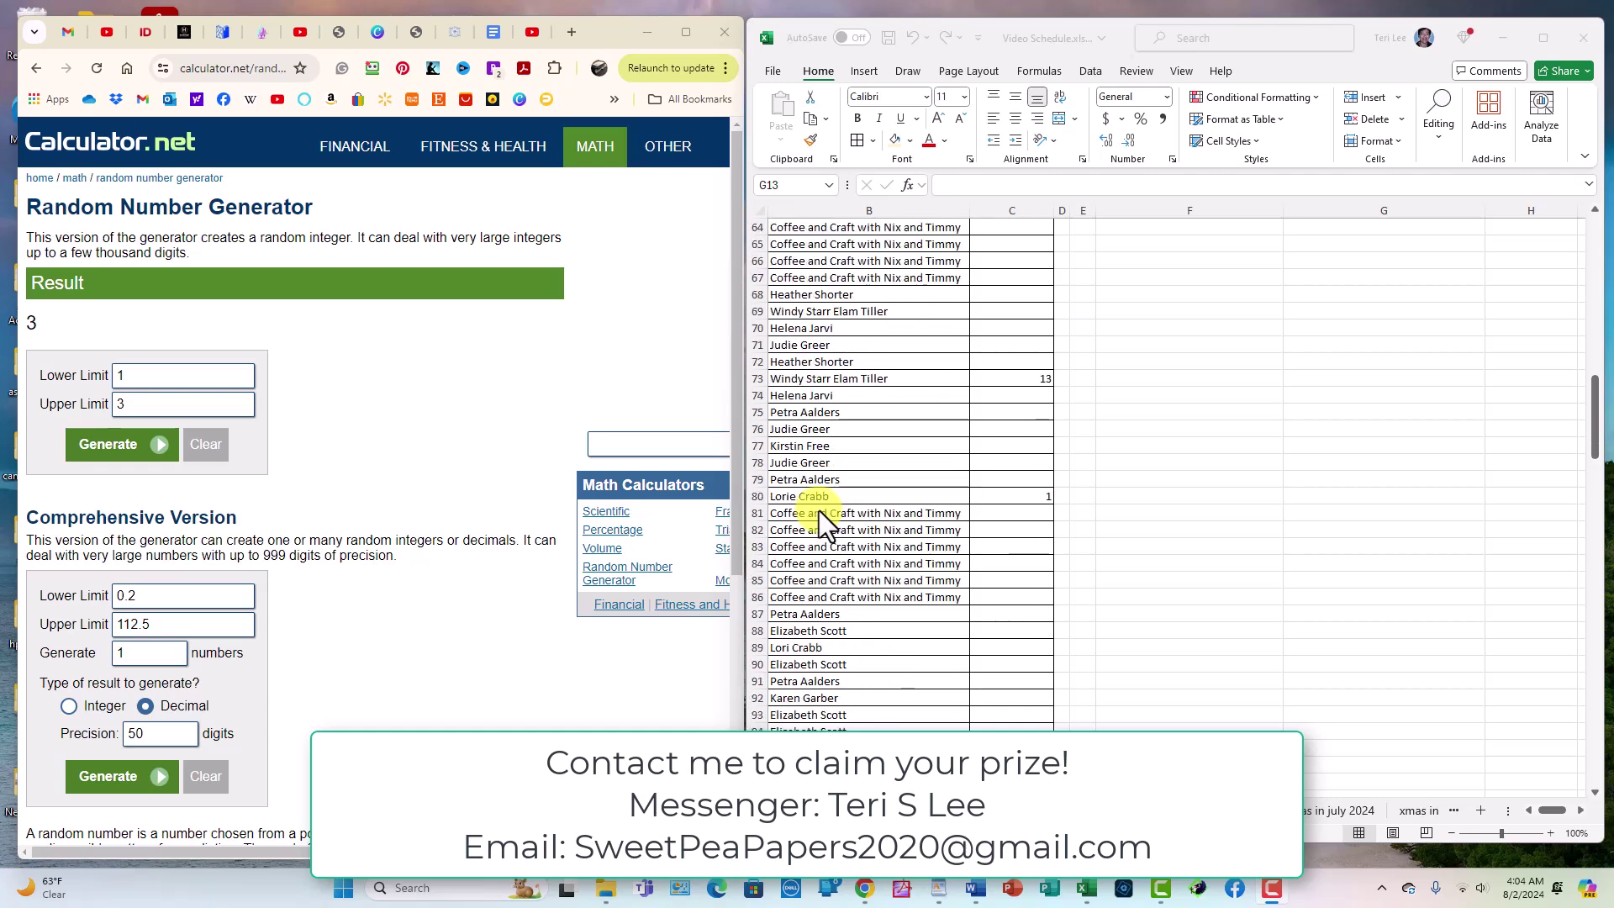
pyautogui.scroll(5, 818, 511)
pyautogui.scroll(5, 819, 511)
pyautogui.scroll(5, 818, 511)
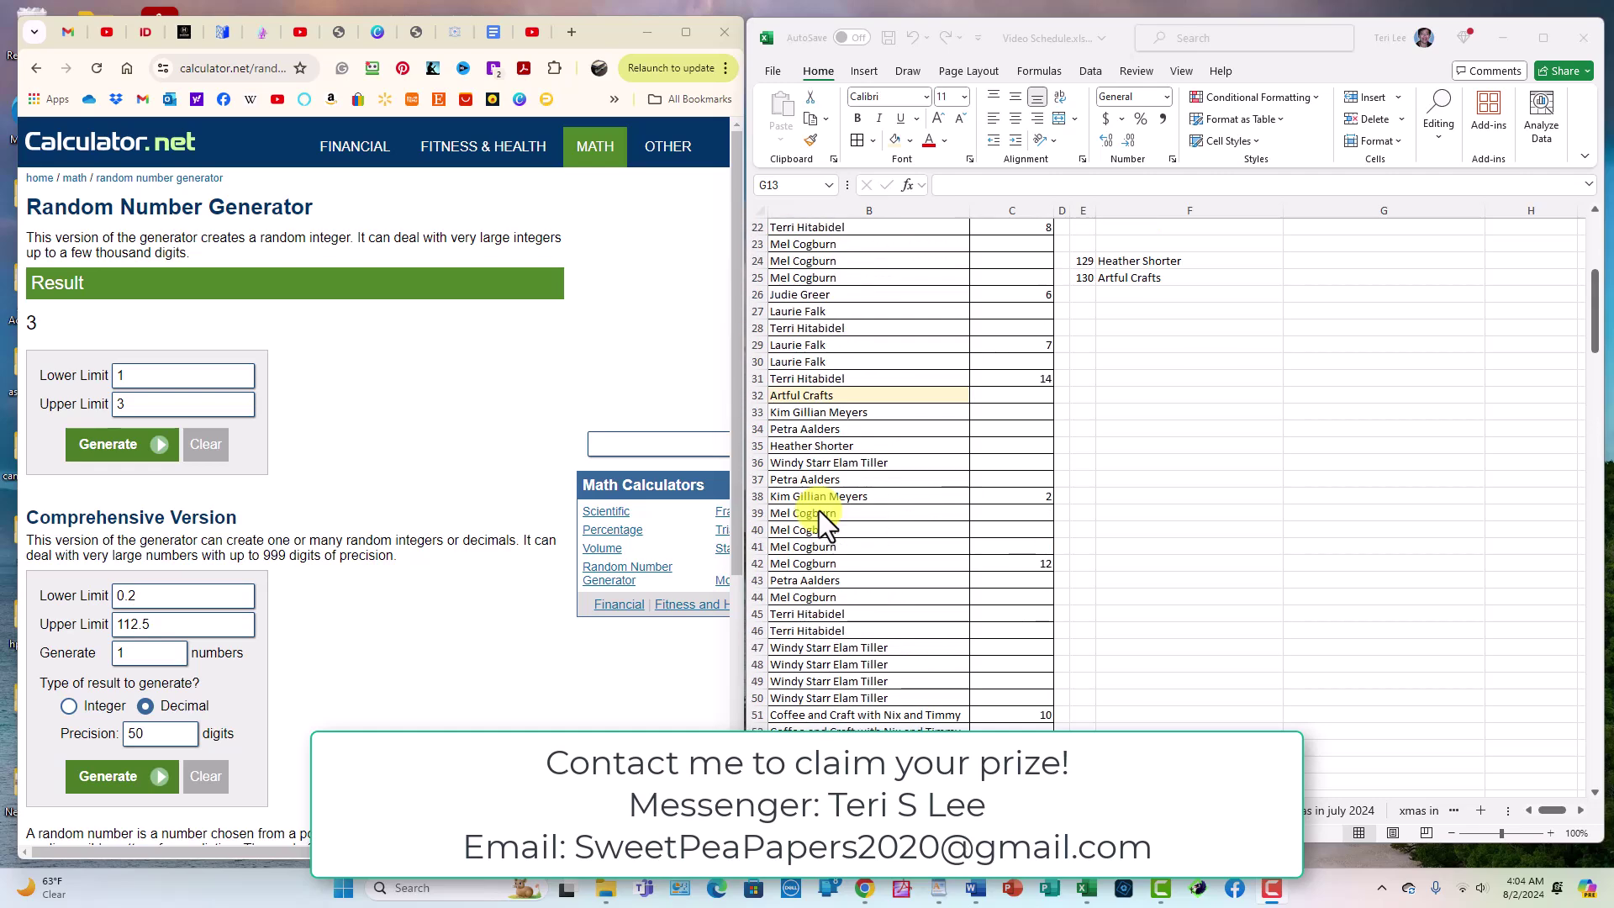
pyautogui.scroll(1, 818, 511)
pyautogui.scroll(2, 819, 511)
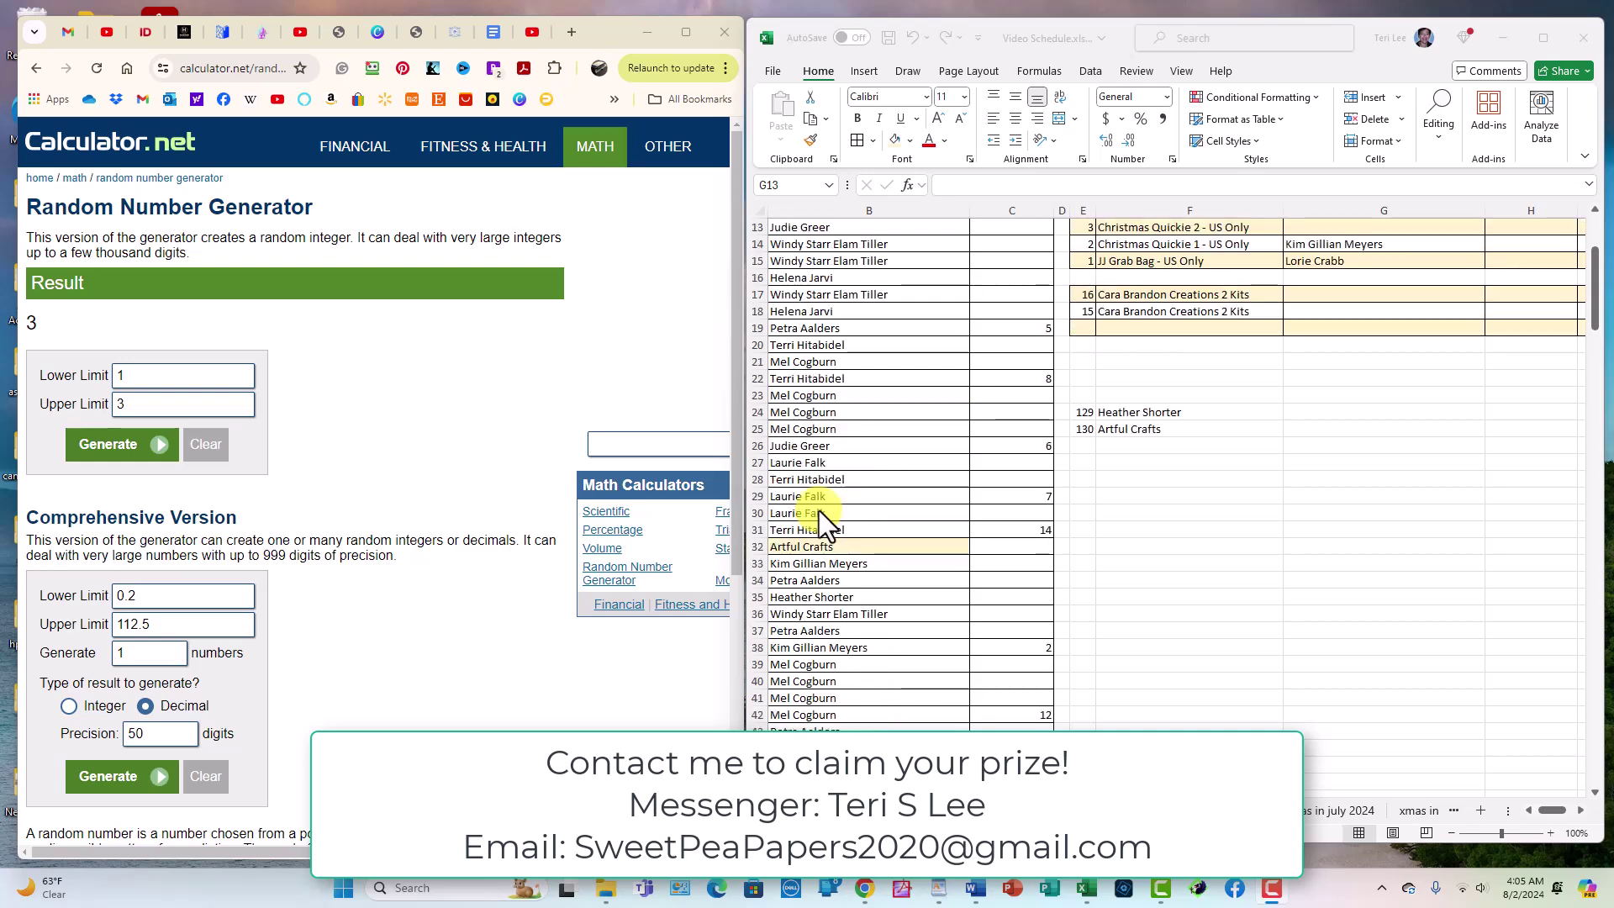
pyautogui.scroll(2, 818, 511)
pyautogui.scroll(2, 819, 511)
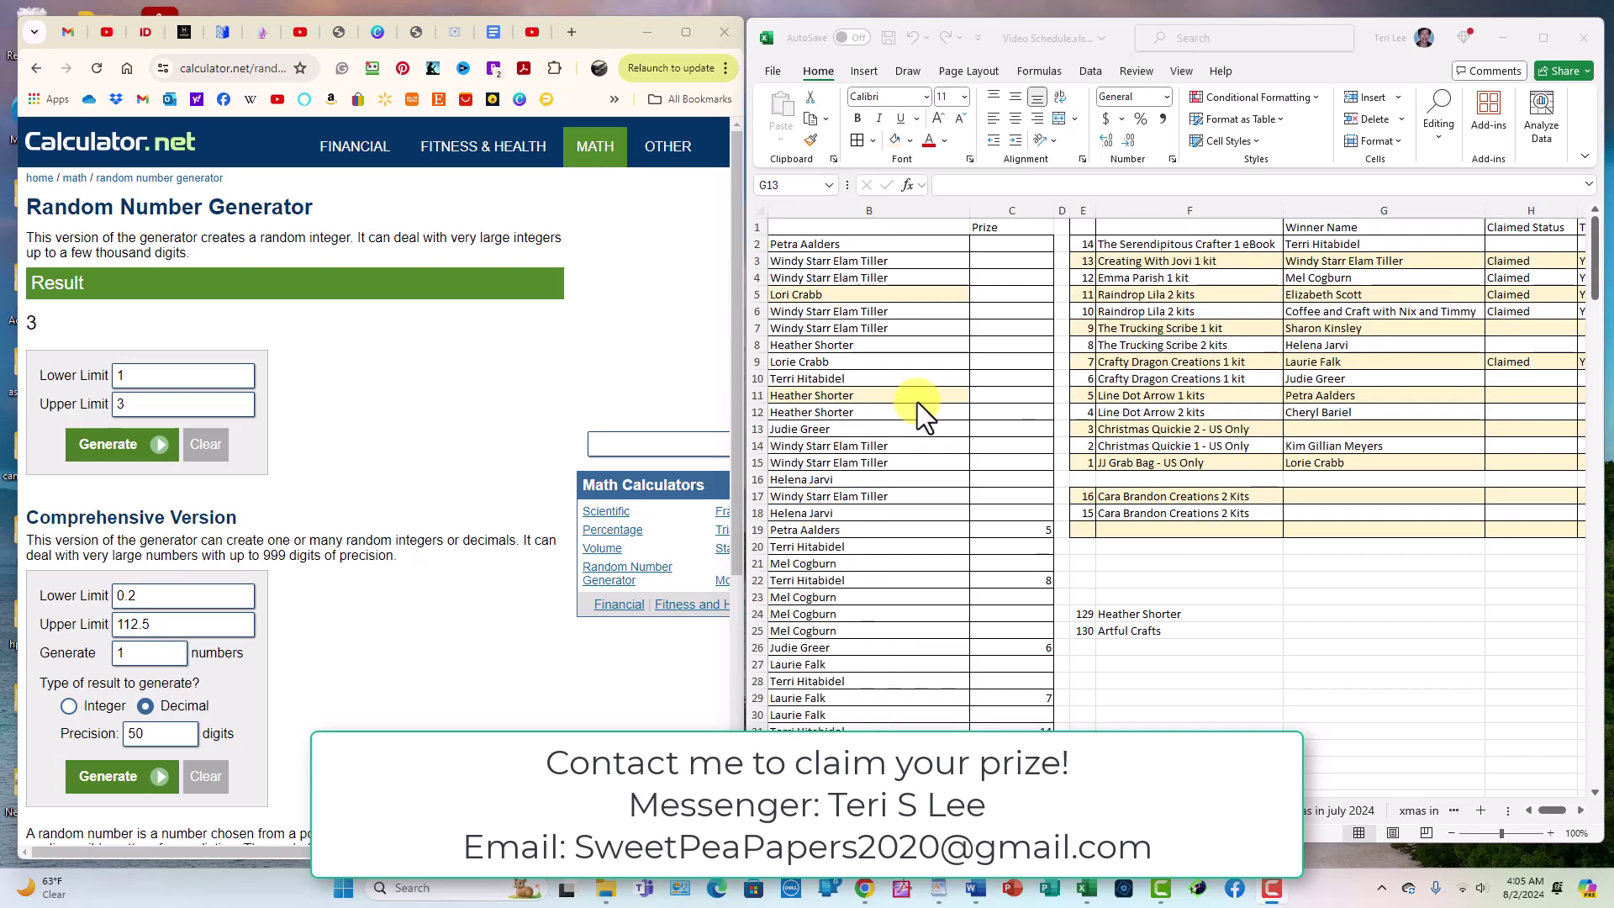
pyautogui.hotkey('alt', 'Tab')
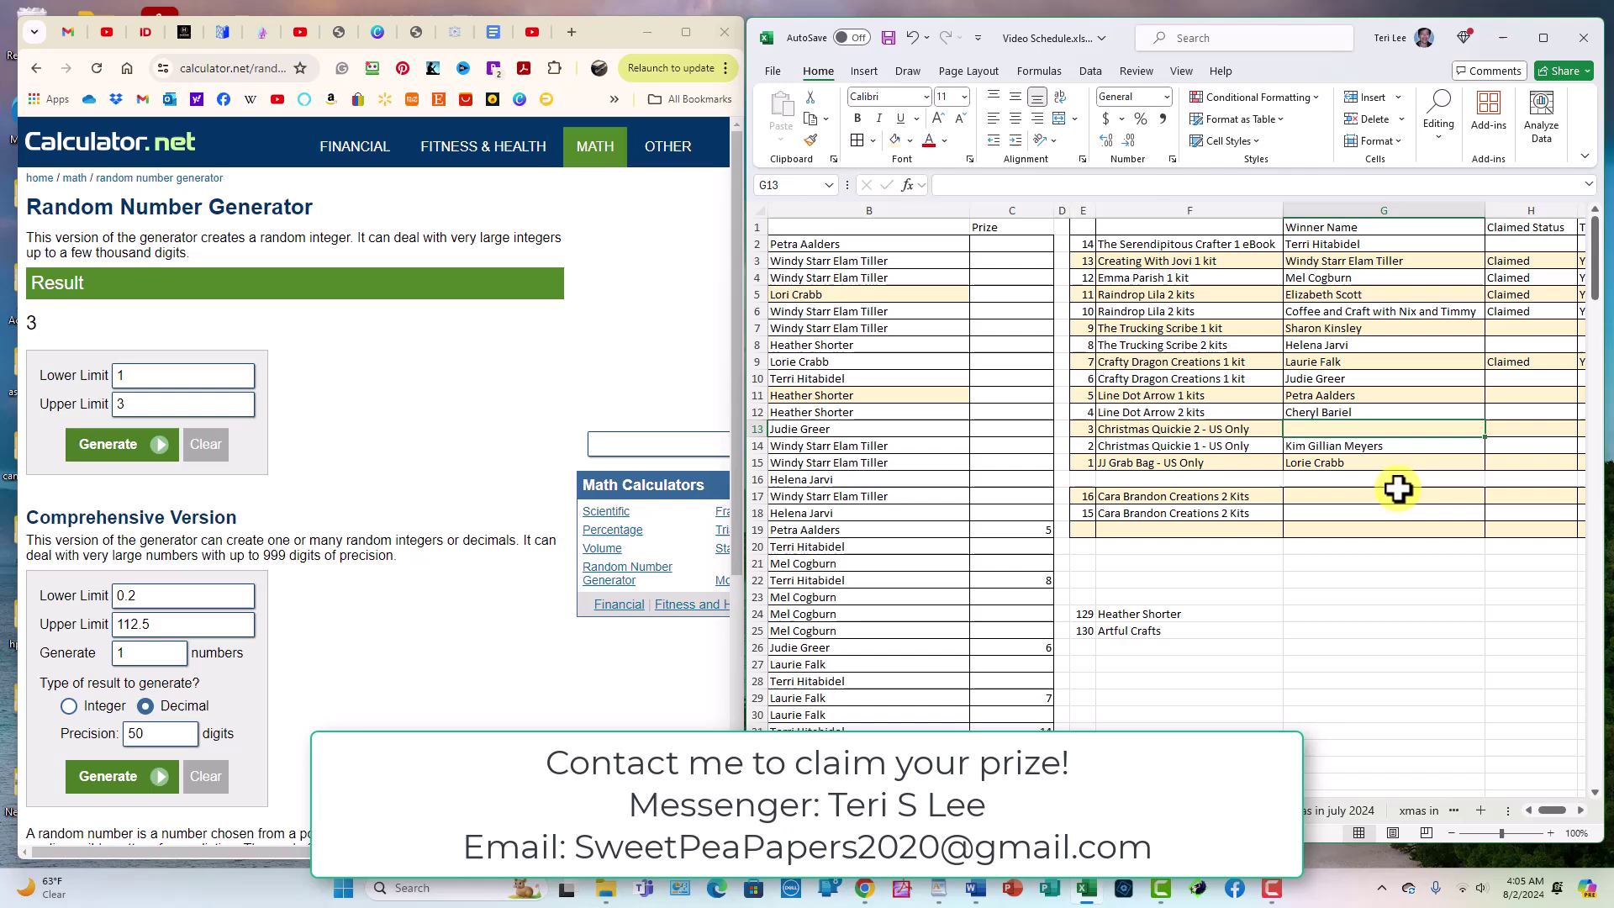
pyautogui.click(927, 297)
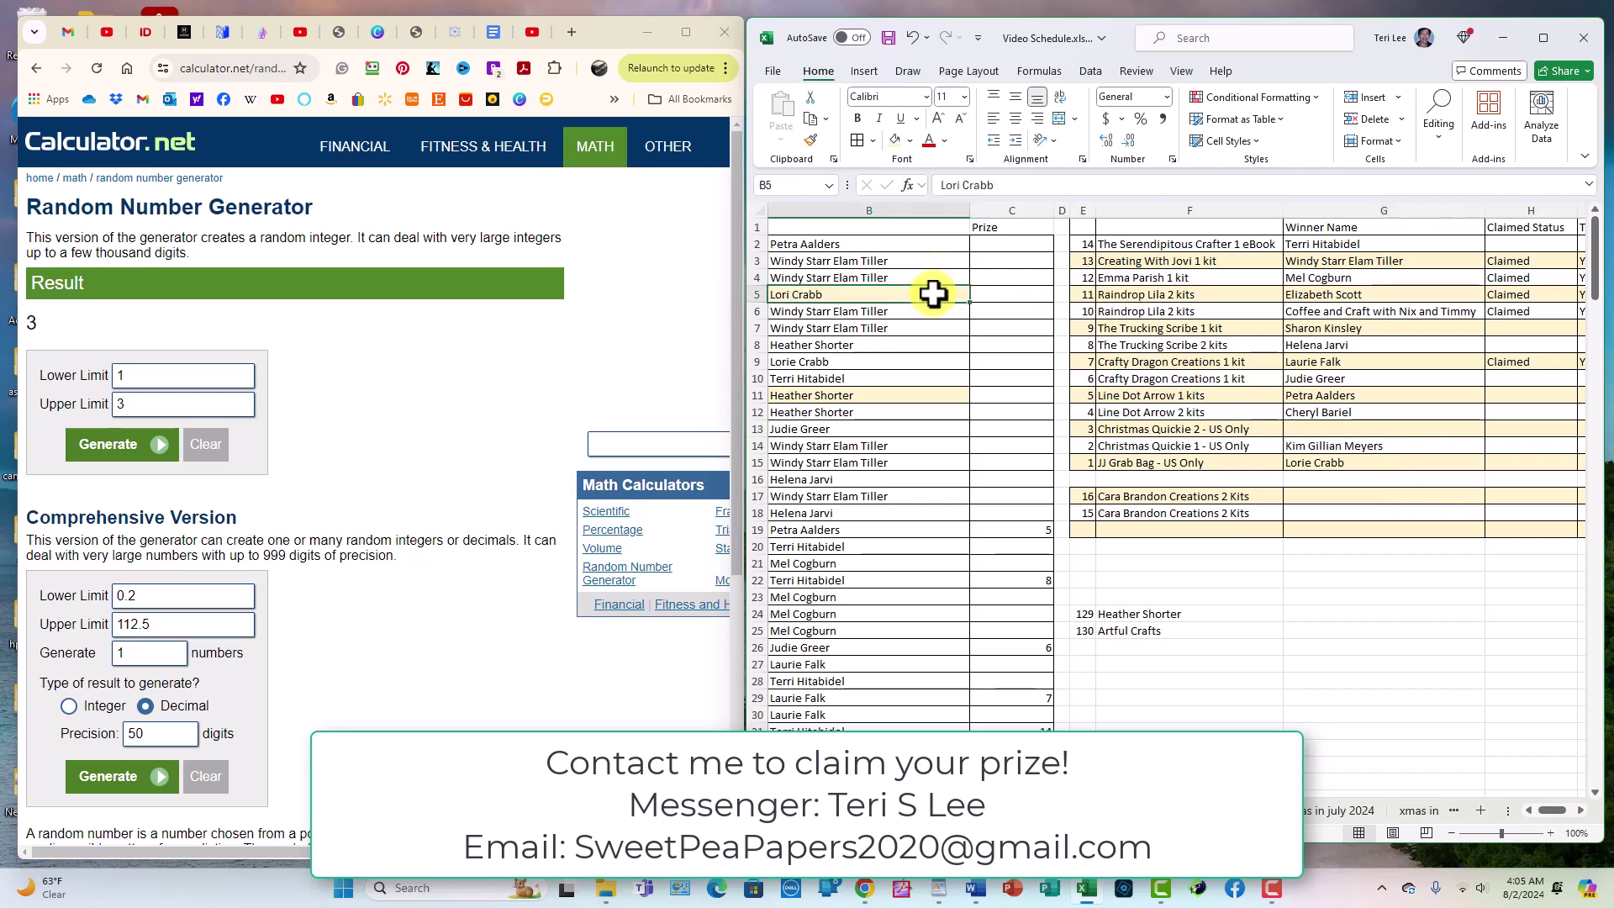
pyautogui.click(912, 140)
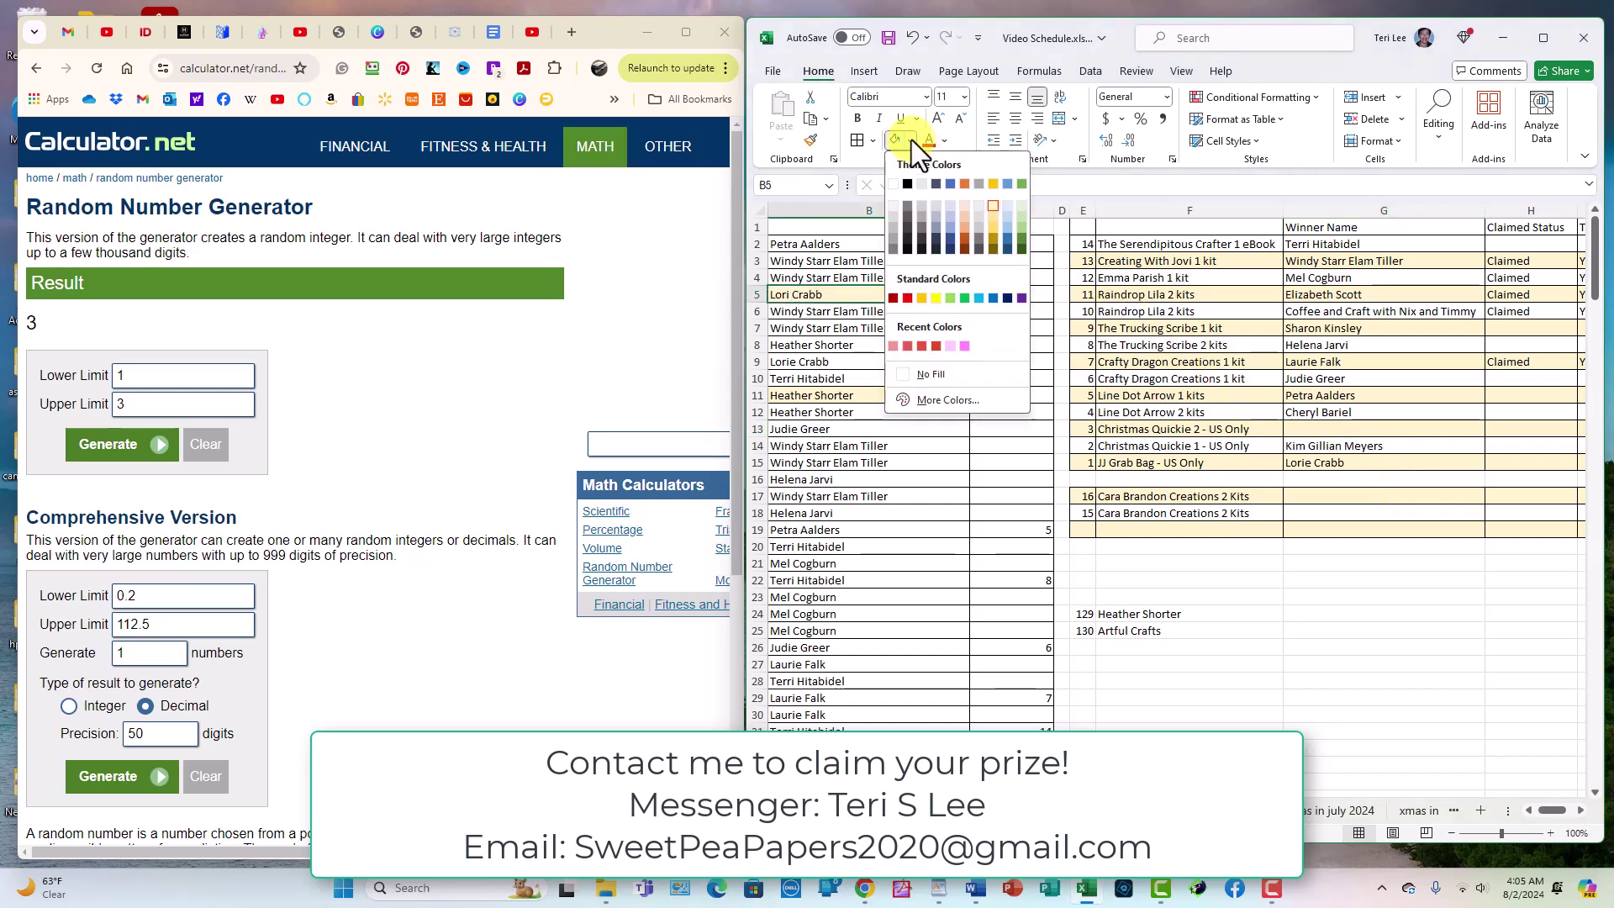
pyautogui.click(939, 373)
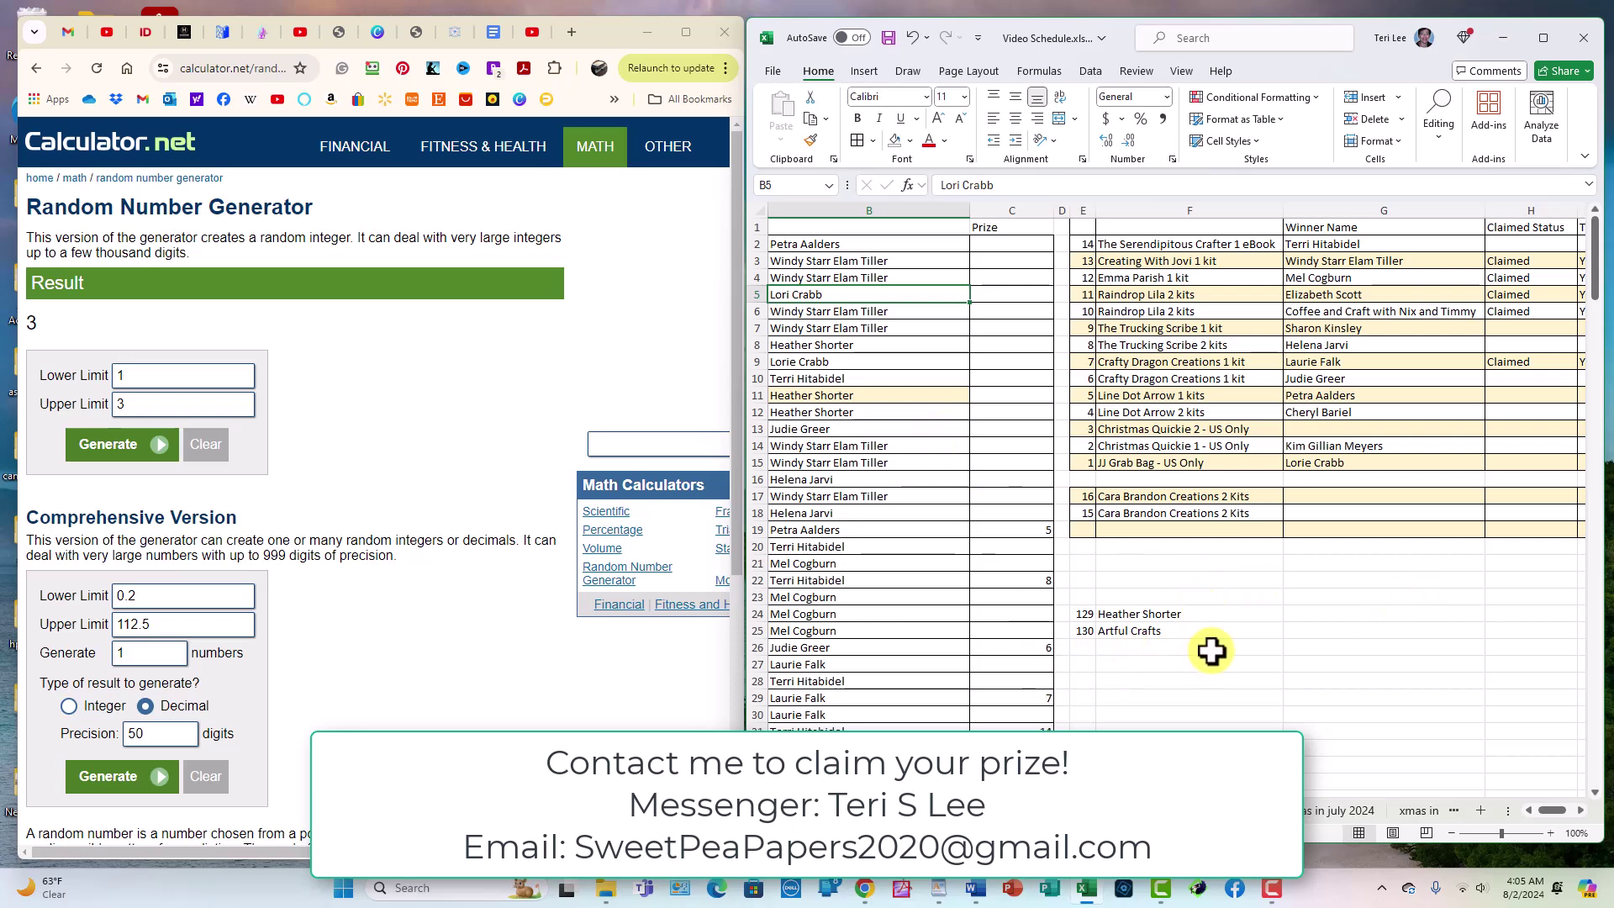
pyautogui.click(1198, 614)
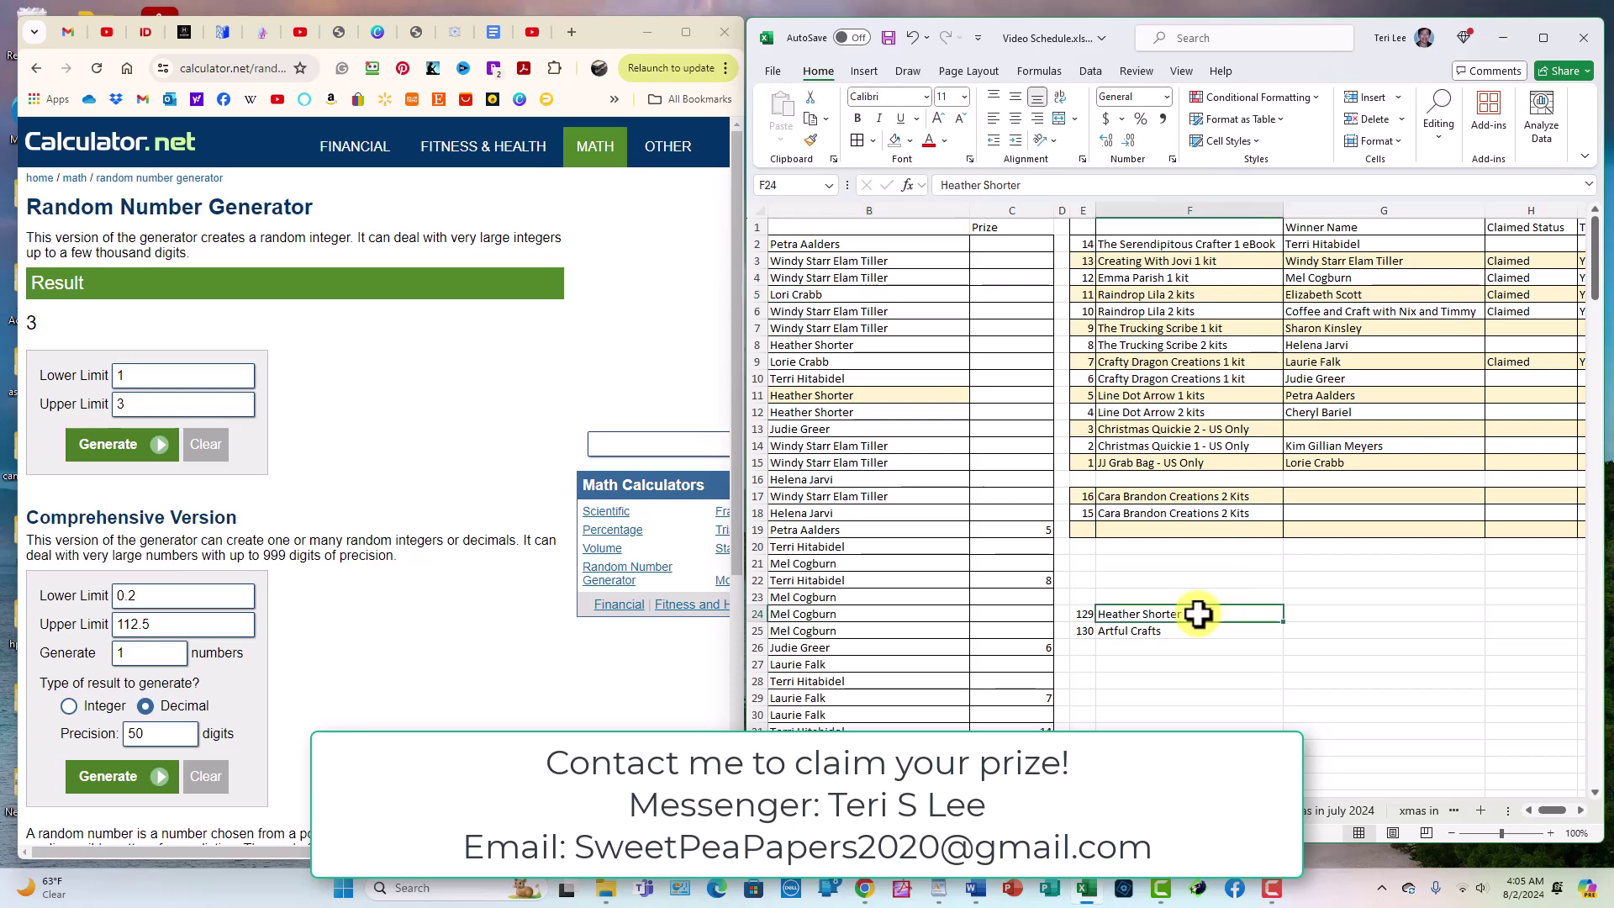
pyautogui.moveTo(1206, 606); pyautogui.dragTo(1354, 497)
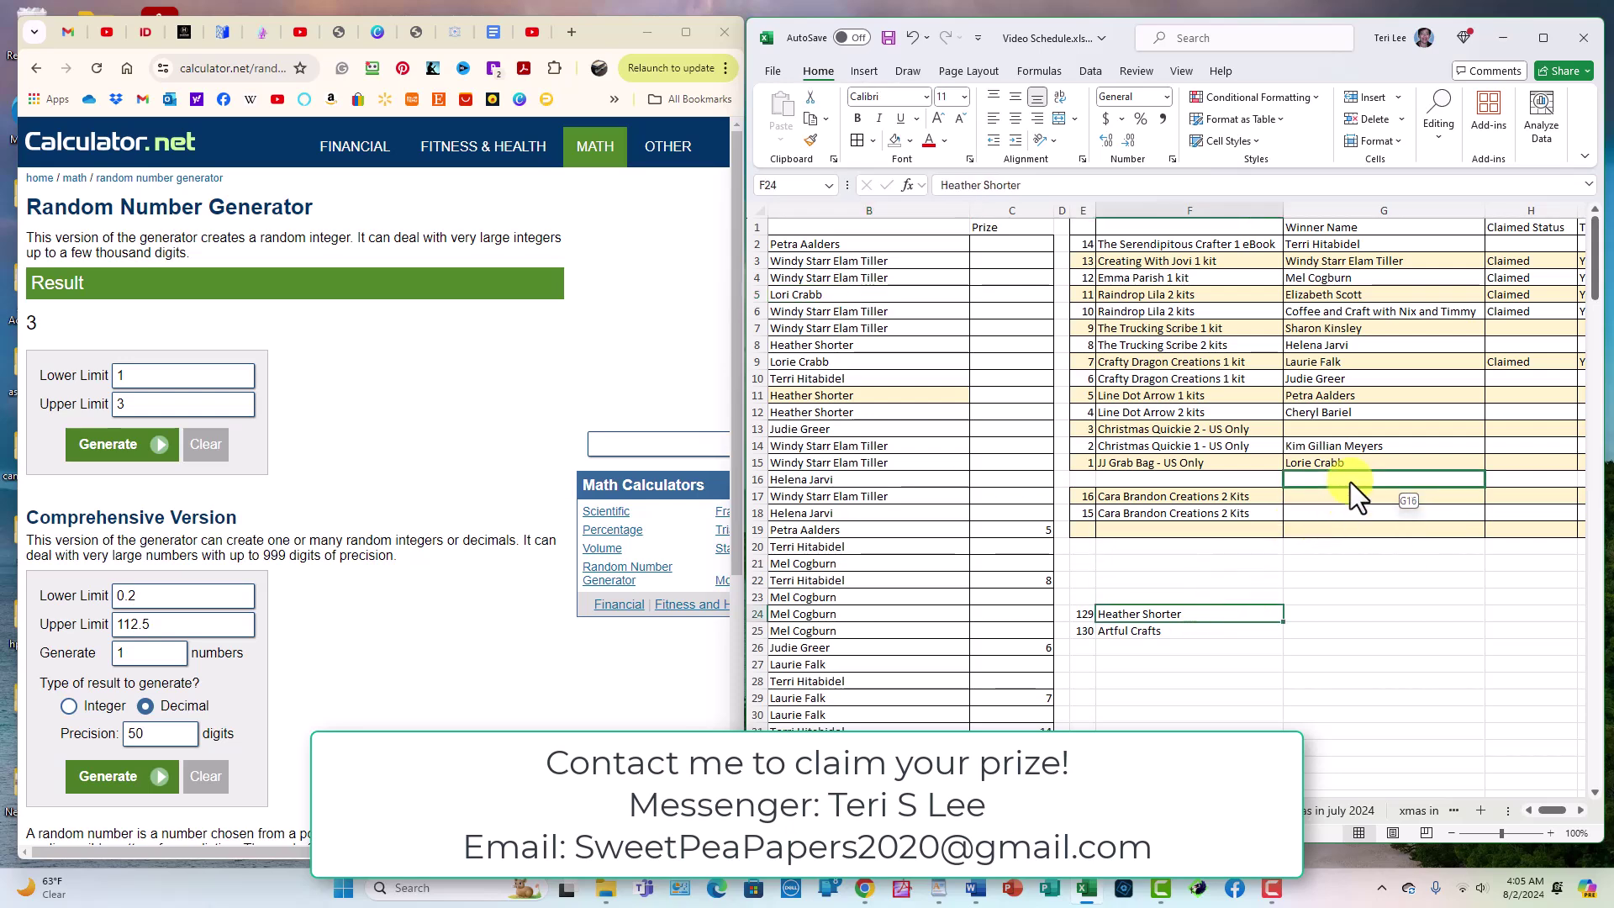
pyautogui.click(1197, 630)
pyautogui.moveTo(1196, 630); pyautogui.dragTo(1371, 506)
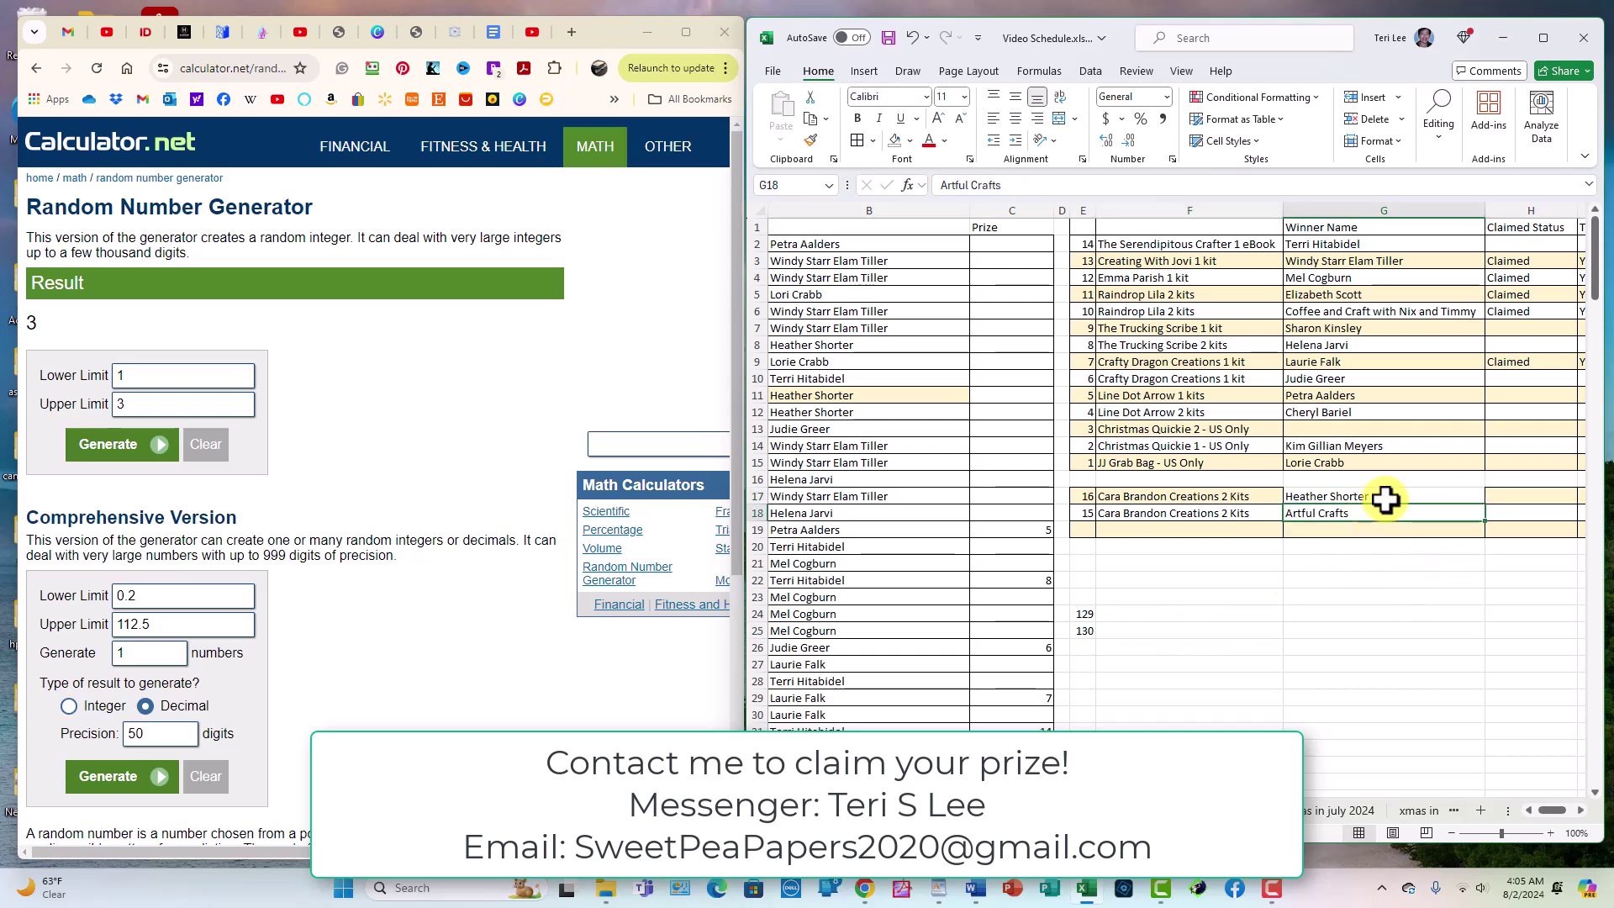
pyautogui.click(1380, 499)
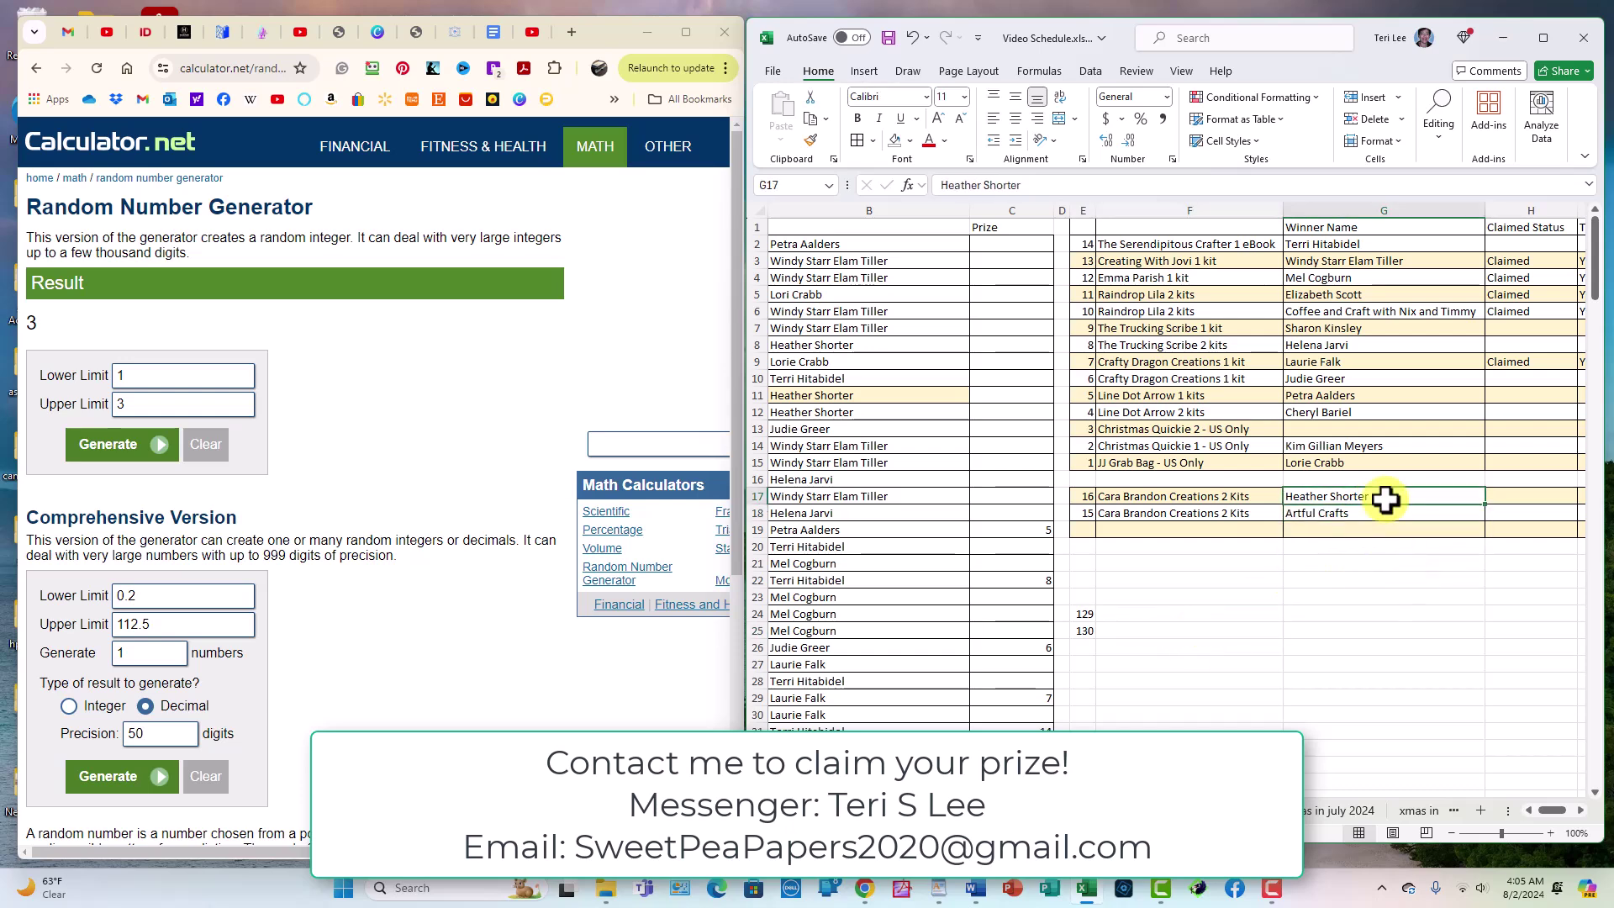
pyautogui.click(913, 139)
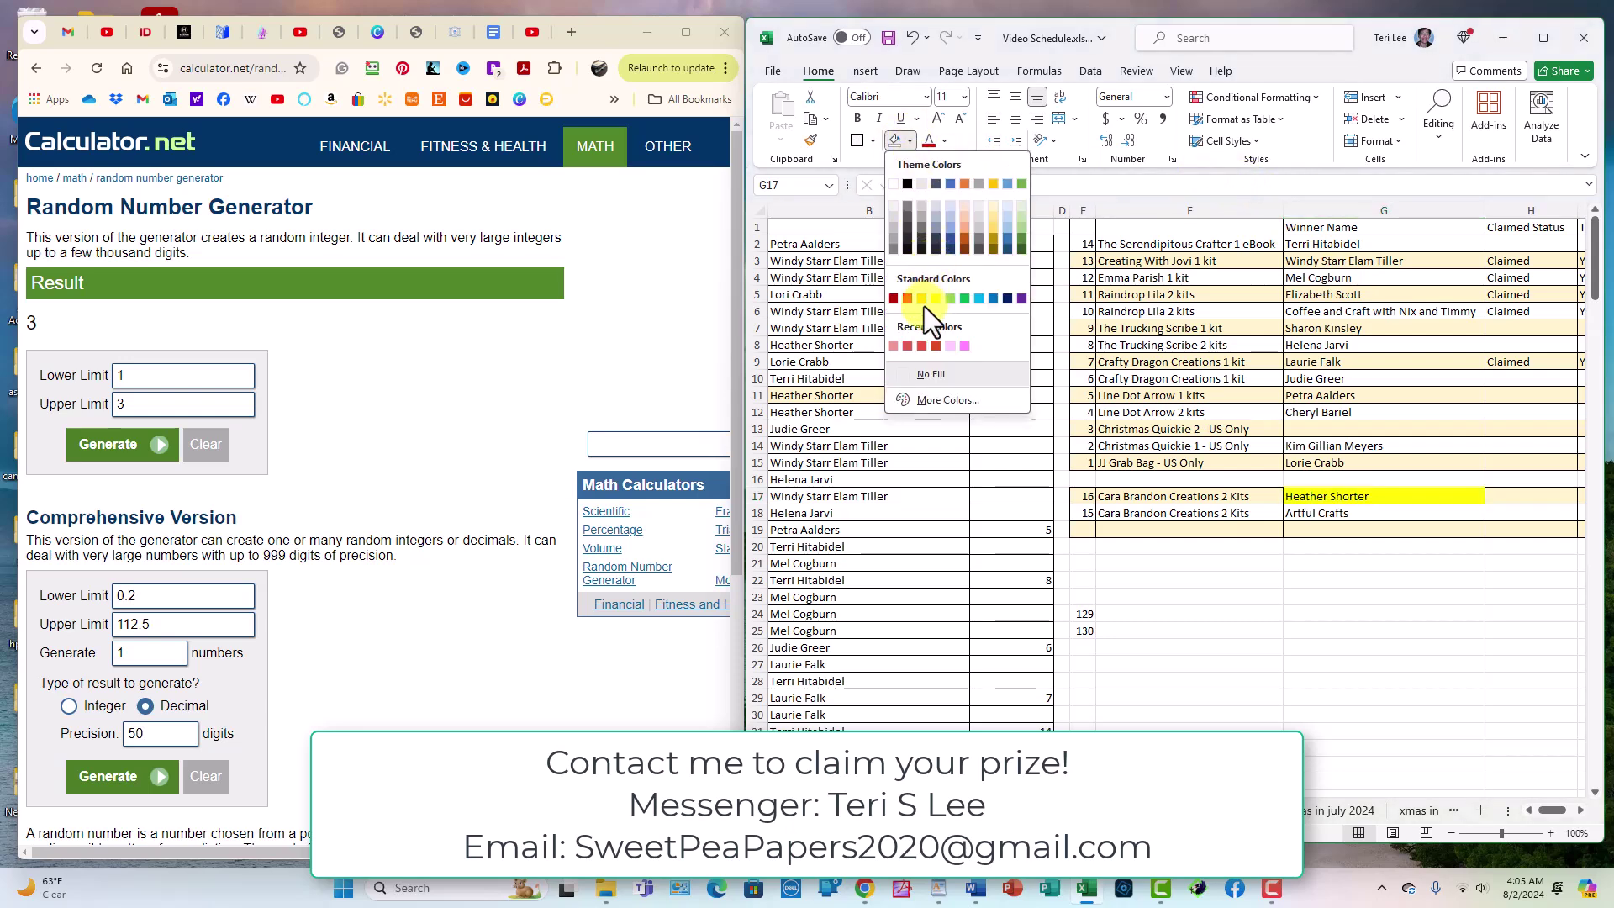
pyautogui.click(996, 210)
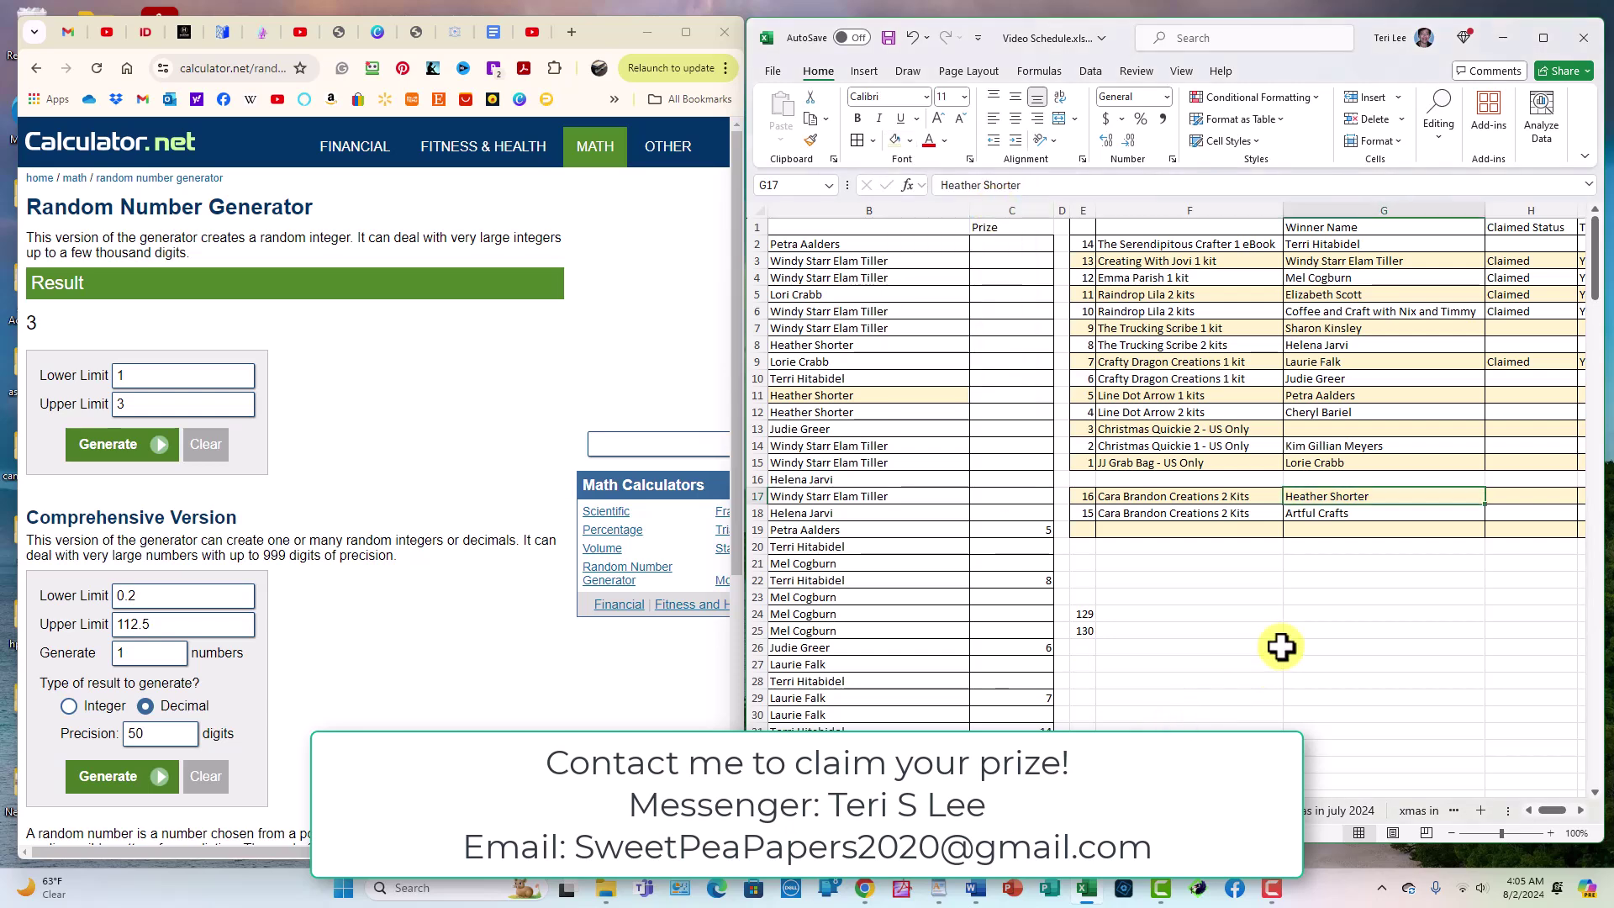
pyautogui.click(1356, 552)
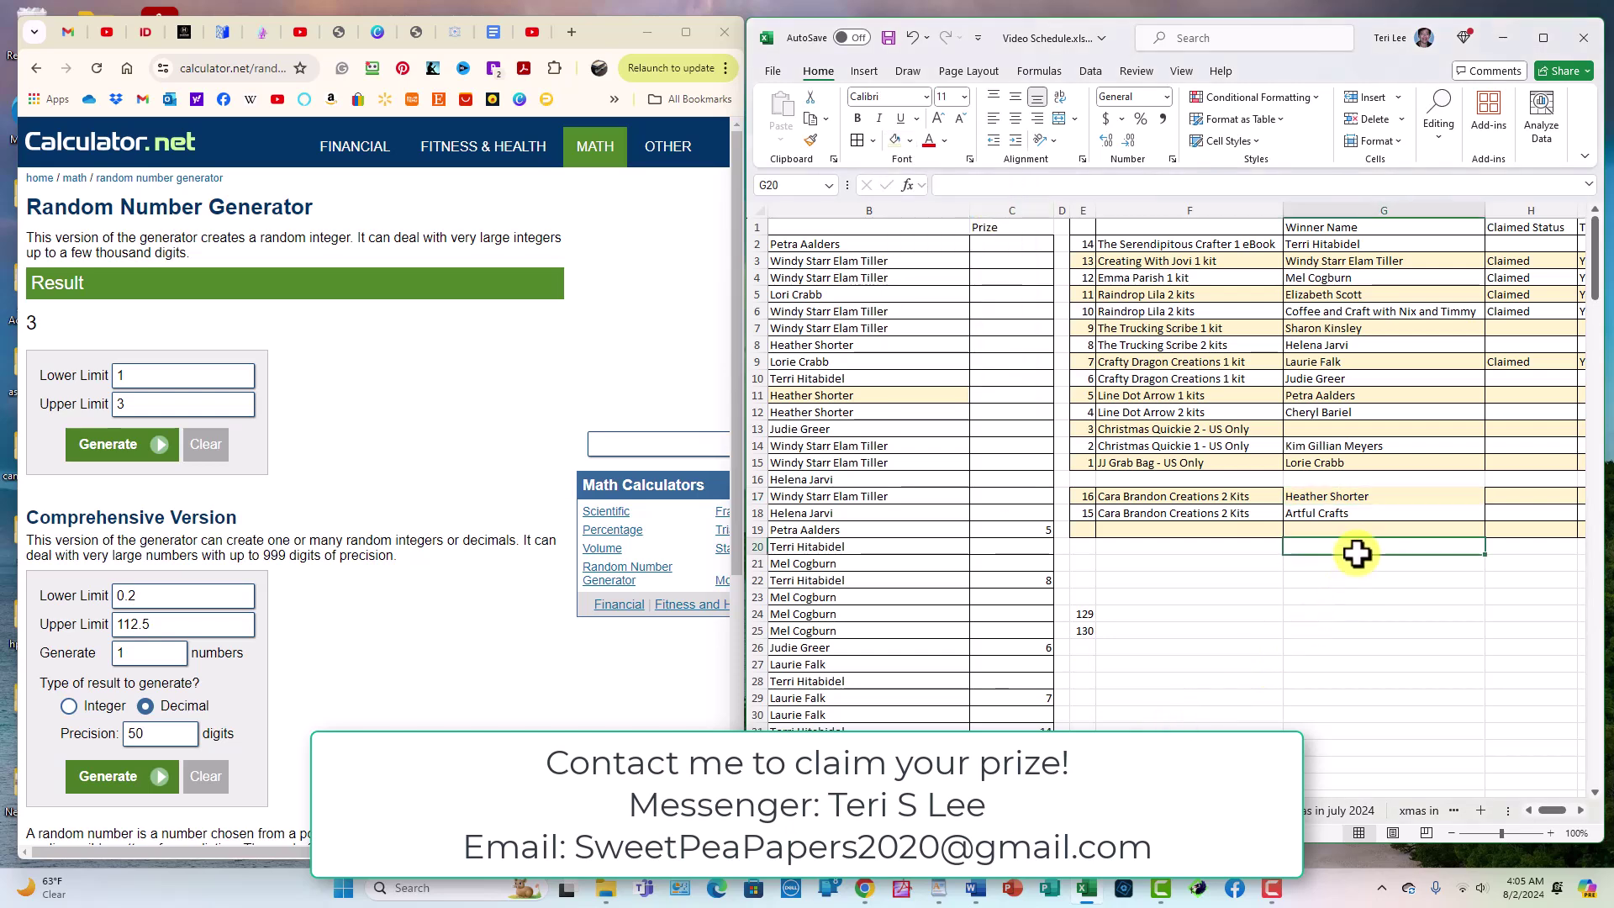
pyautogui.click(1397, 494)
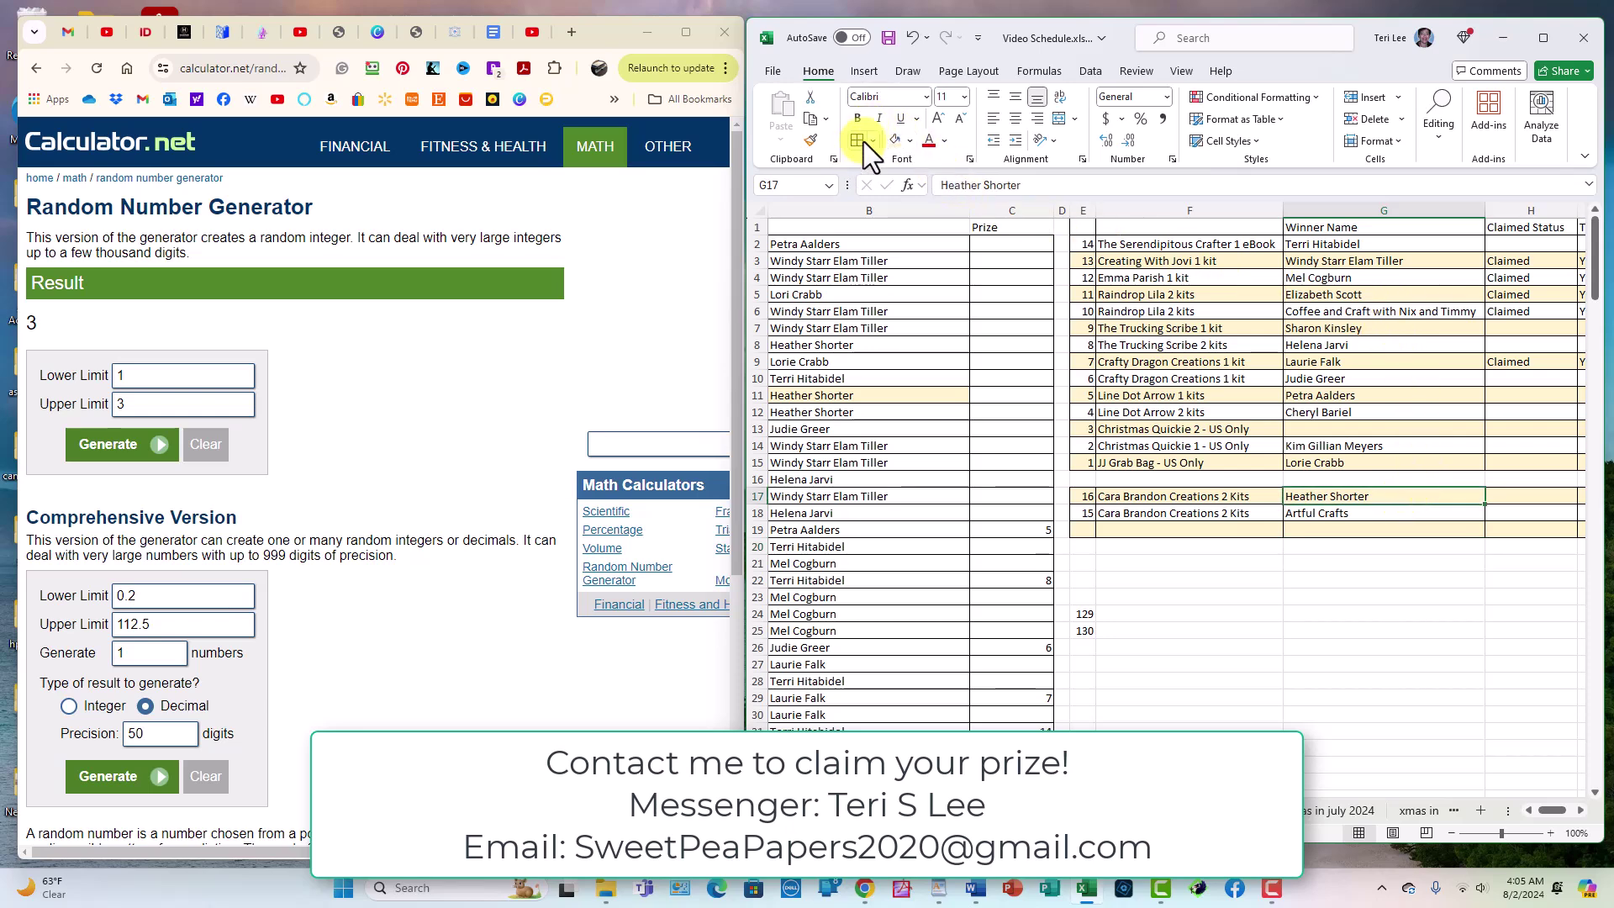
pyautogui.click(1431, 593)
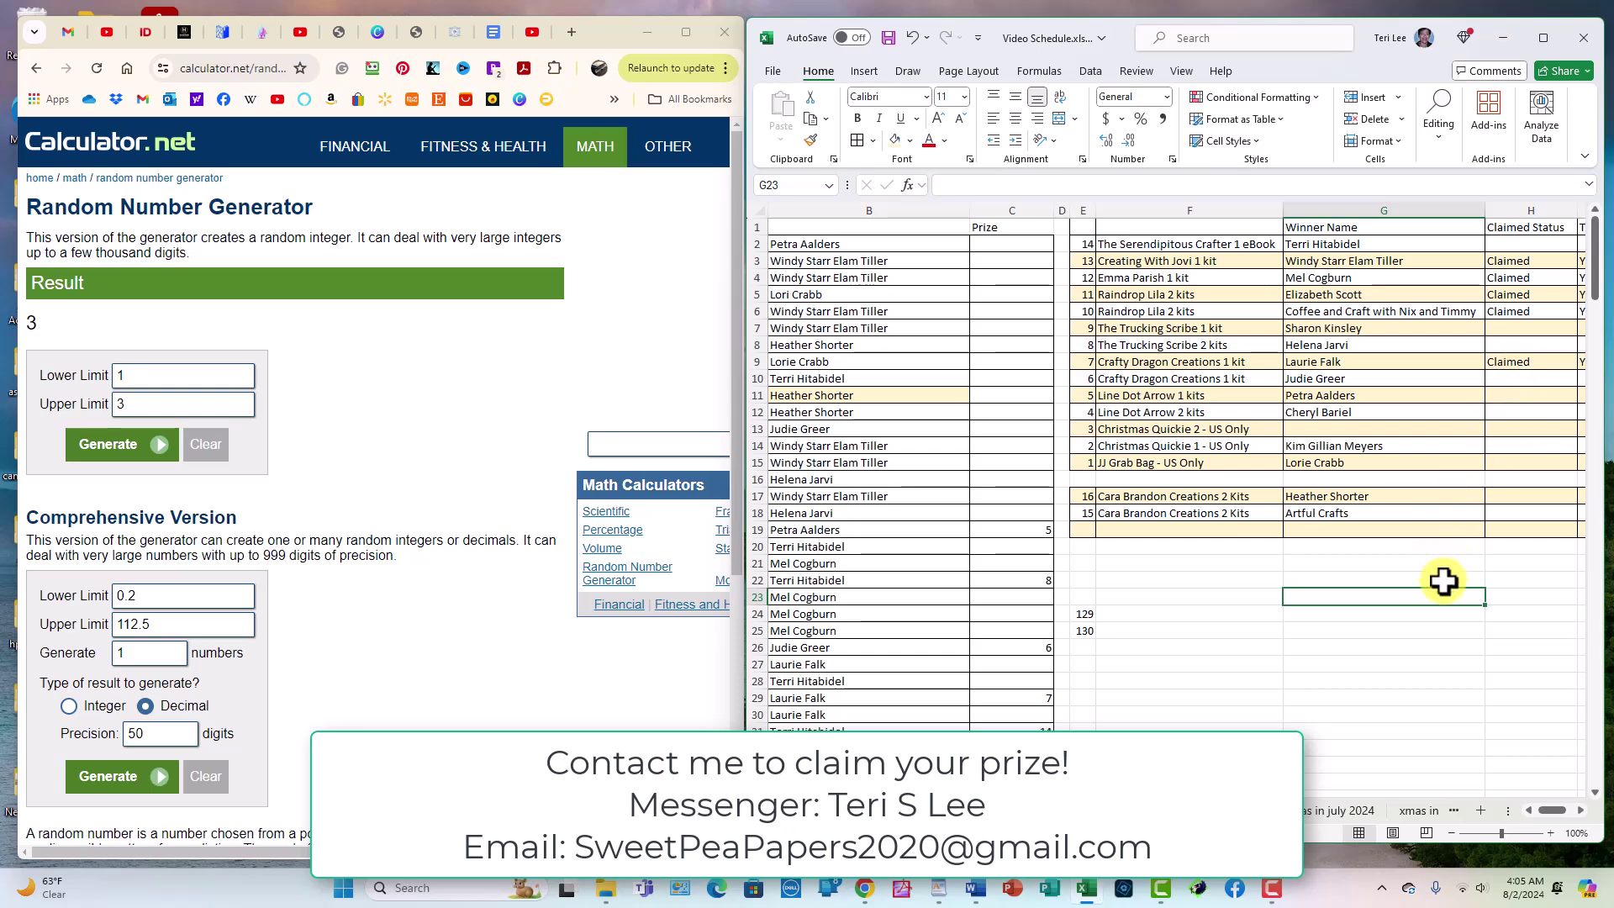
pyautogui.click(1084, 613)
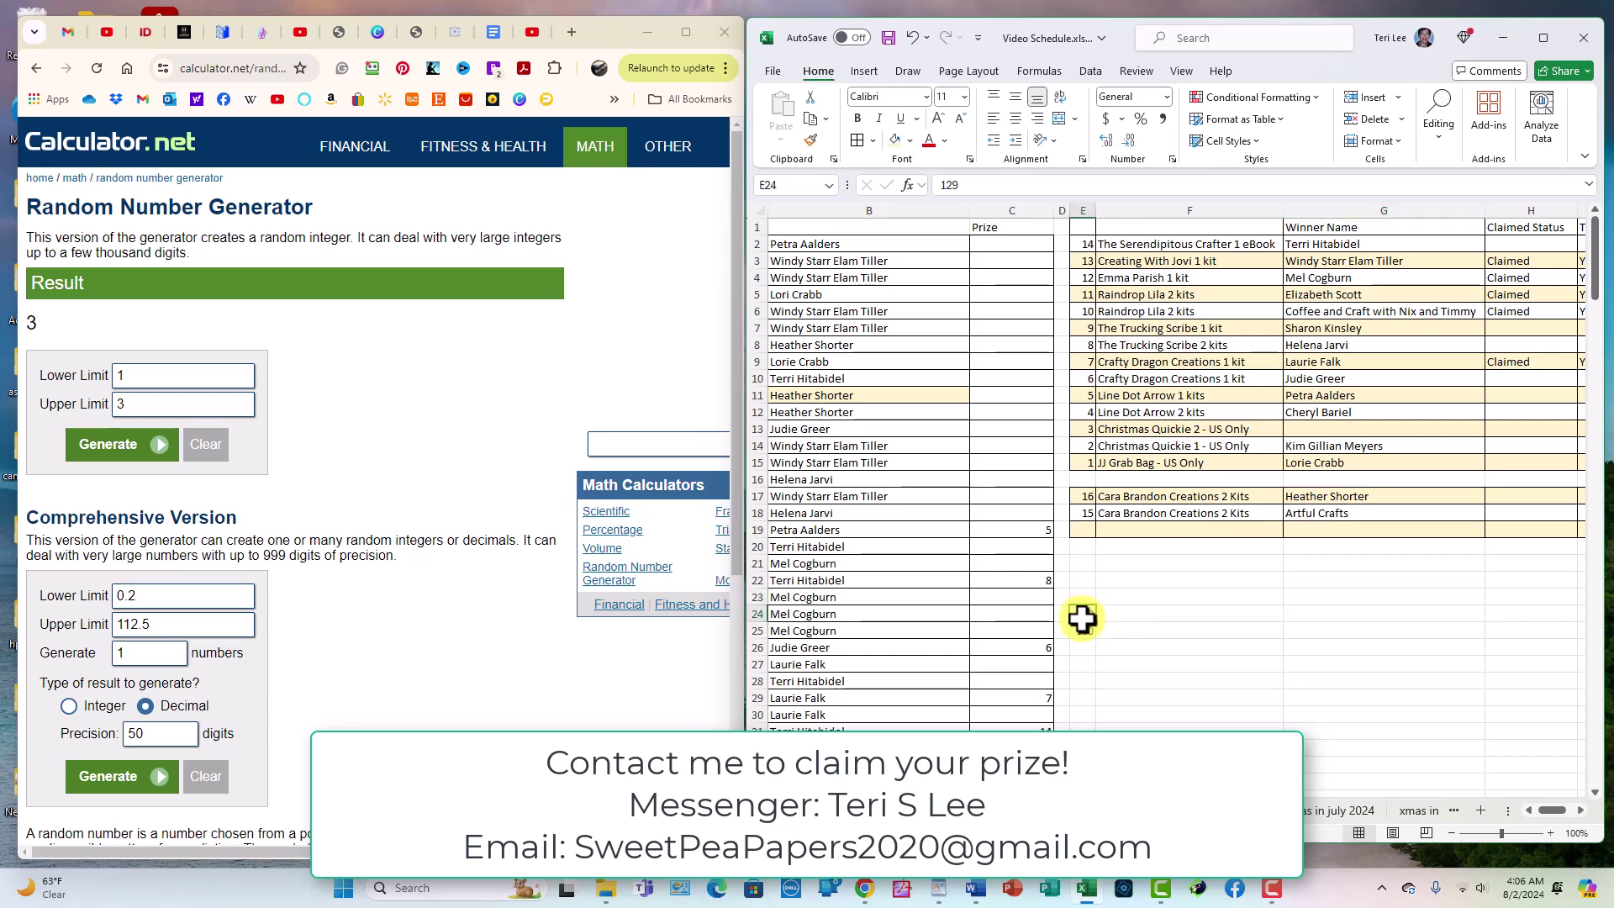
pyautogui.press('Delete')
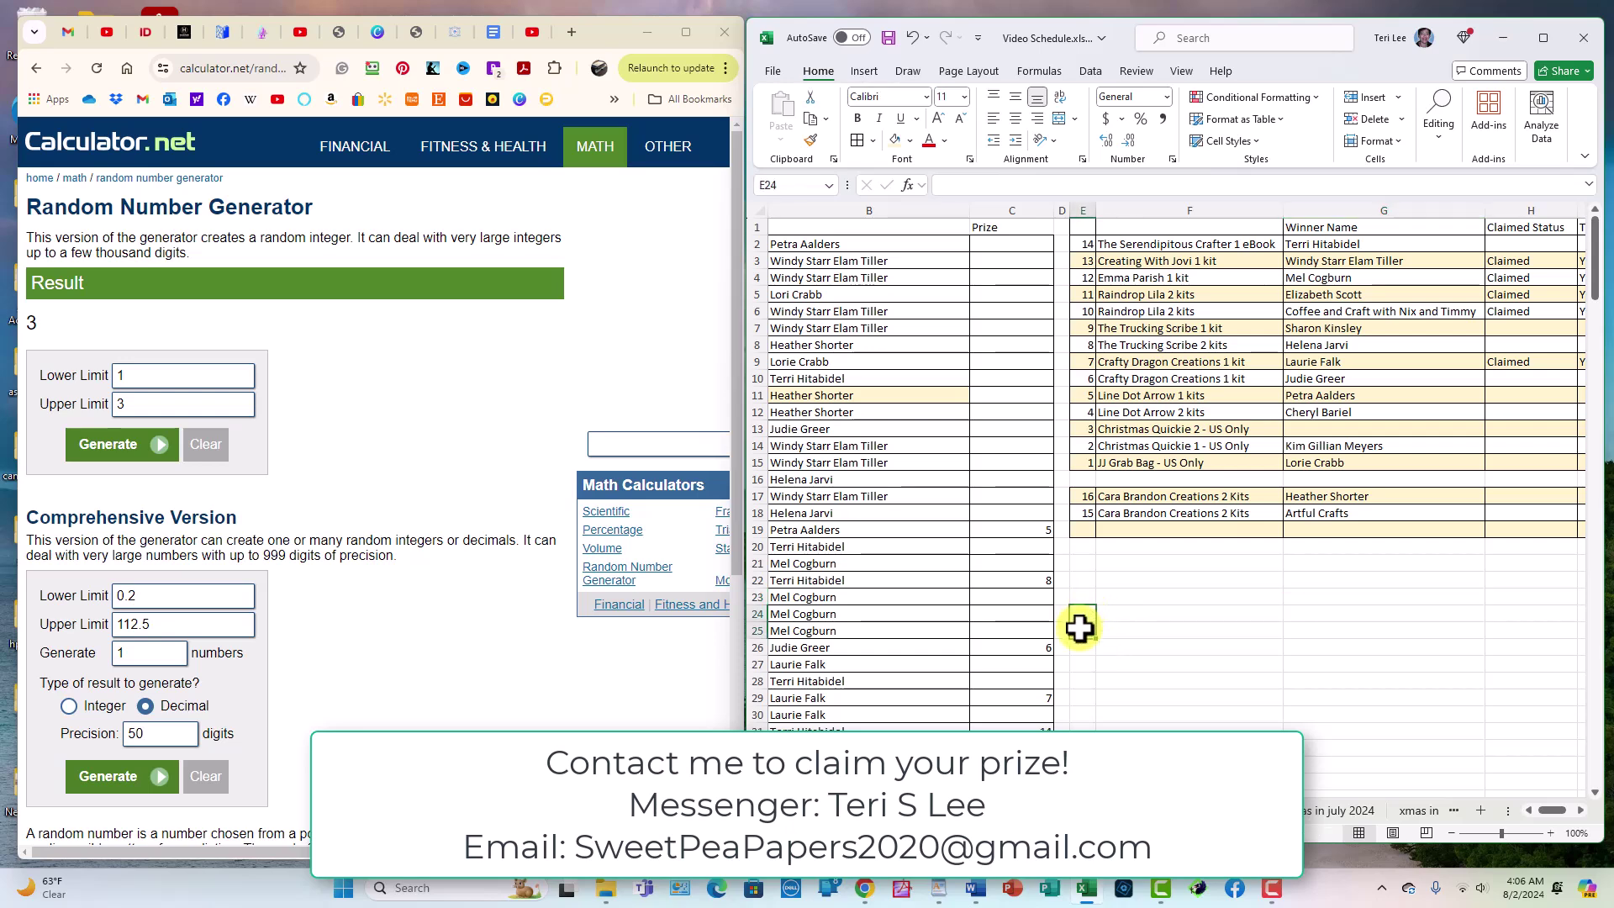